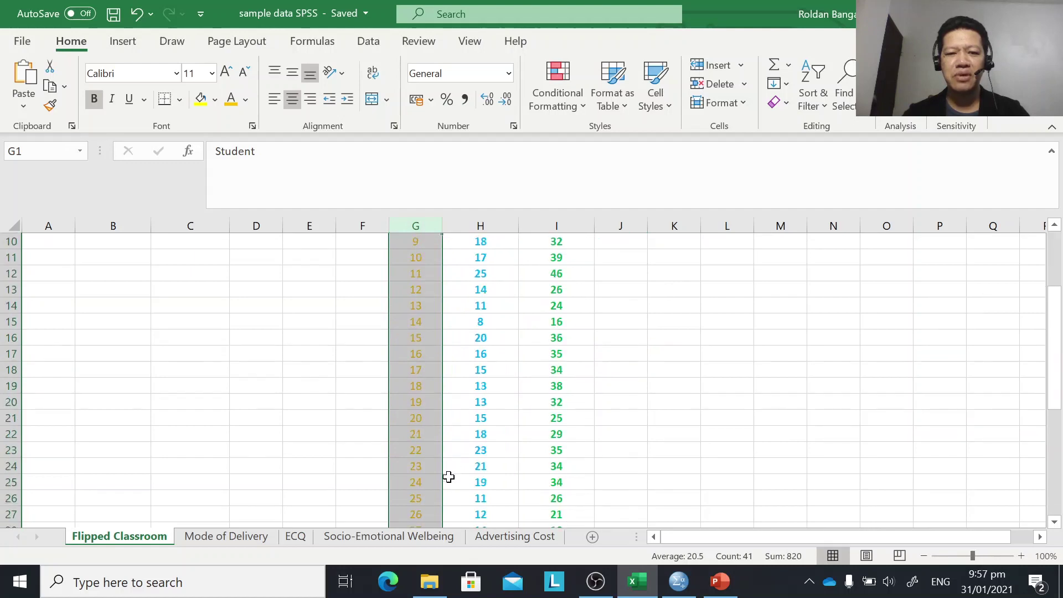
Review the Student, Pretest Score and Posttest Score columns on the Flipped Classroom sheet.
scroll(468, 480, up, 9)
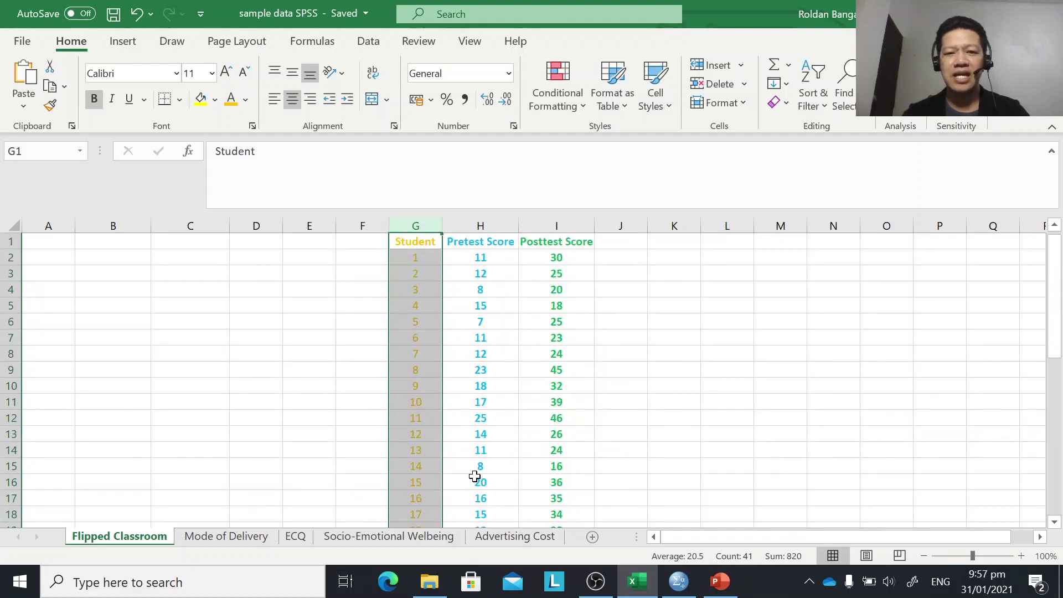
click(488, 217)
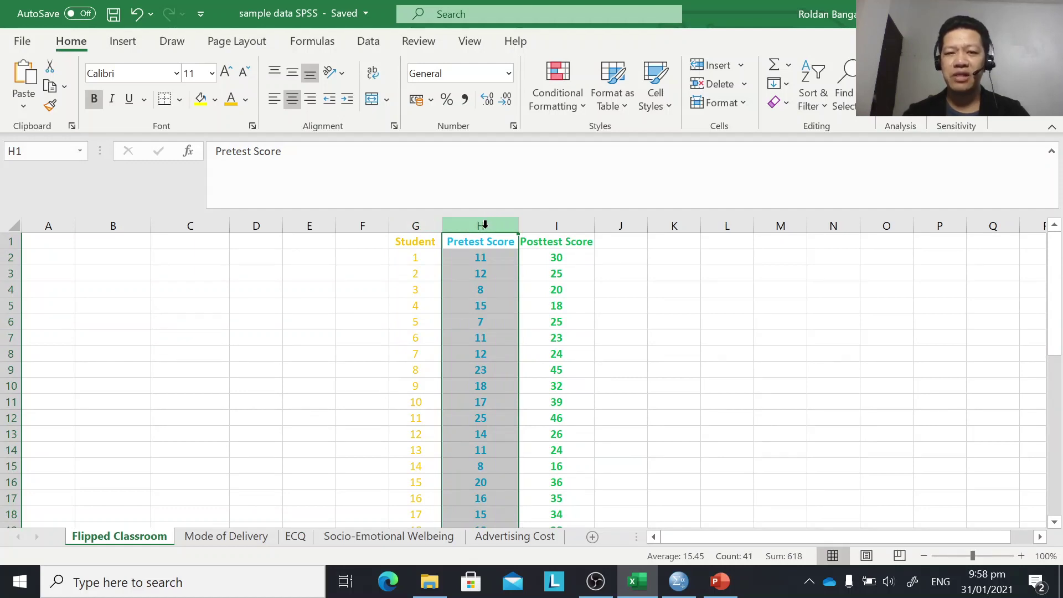
click(565, 226)
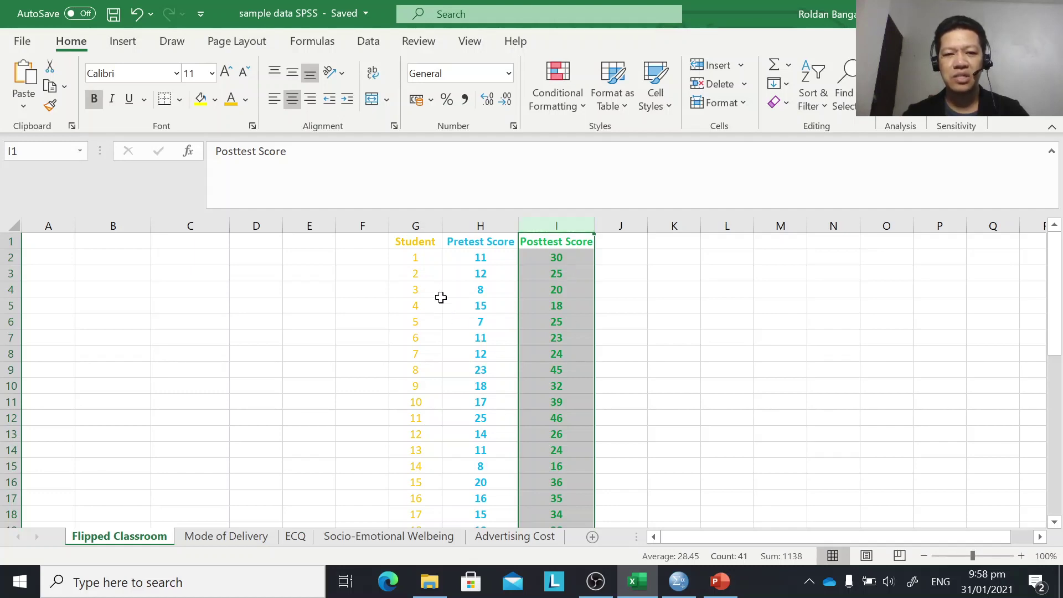
scroll(534, 413, down, 9)
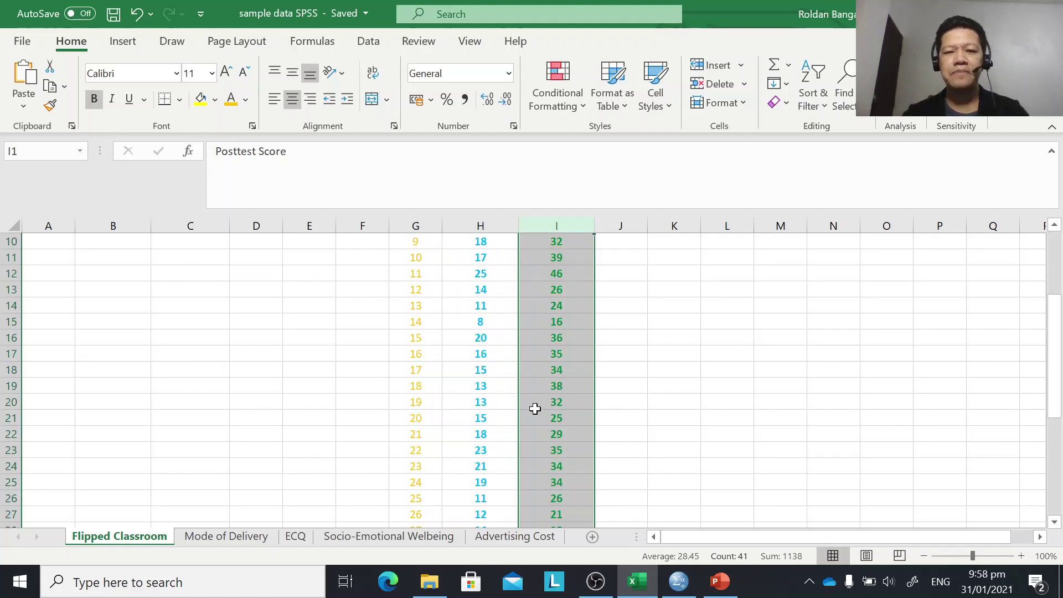
scroll(620, 415, up, 9)
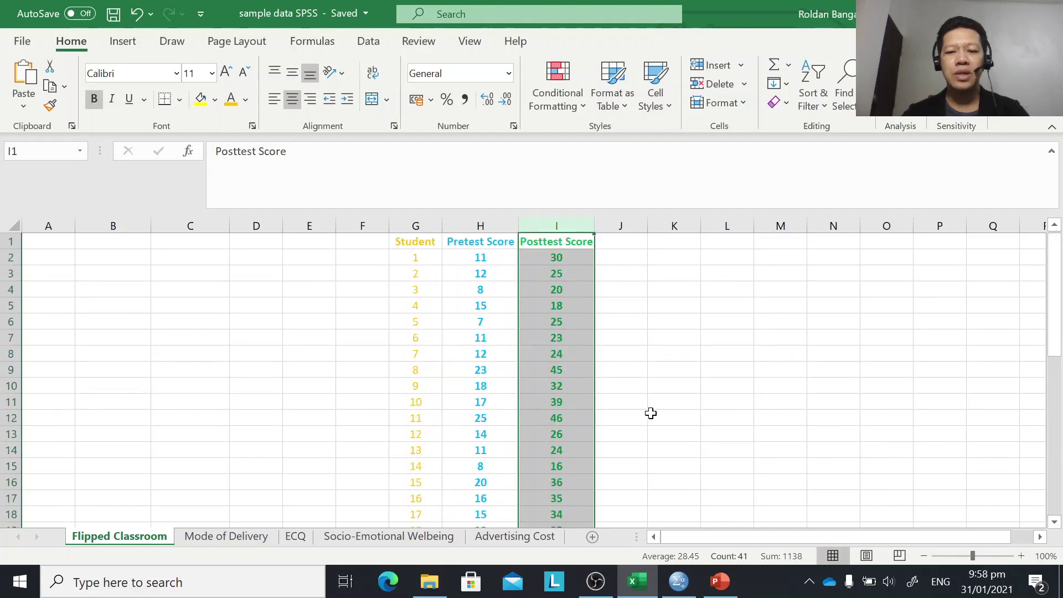
click(671, 323)
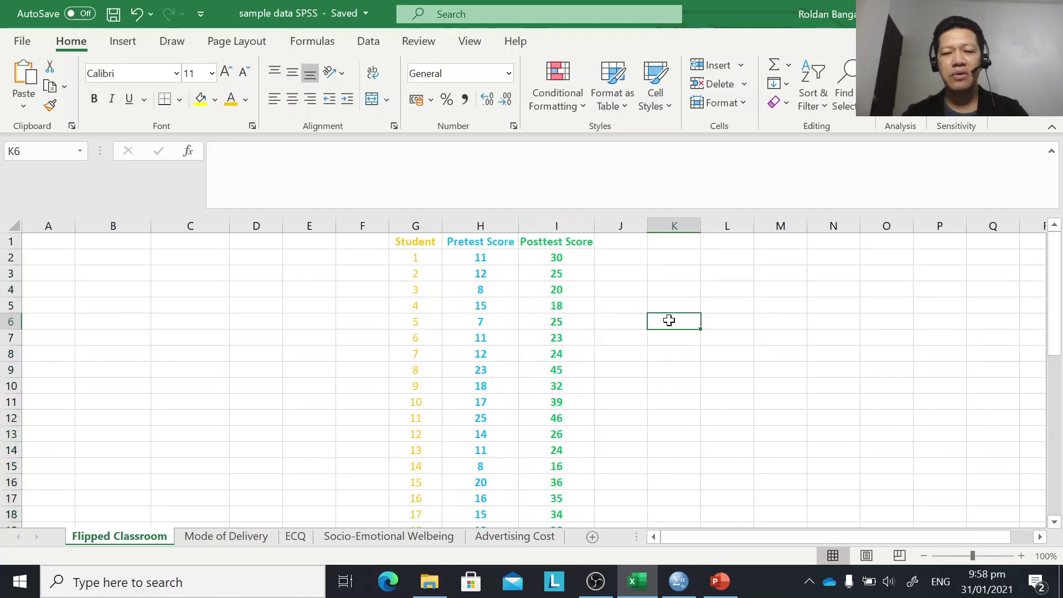
Copy the pretest and posttest scores of all 40 students, cells H2:I41, without the header row.
click(460, 257)
drag(460, 257, 566, 479)
right_click(533, 353)
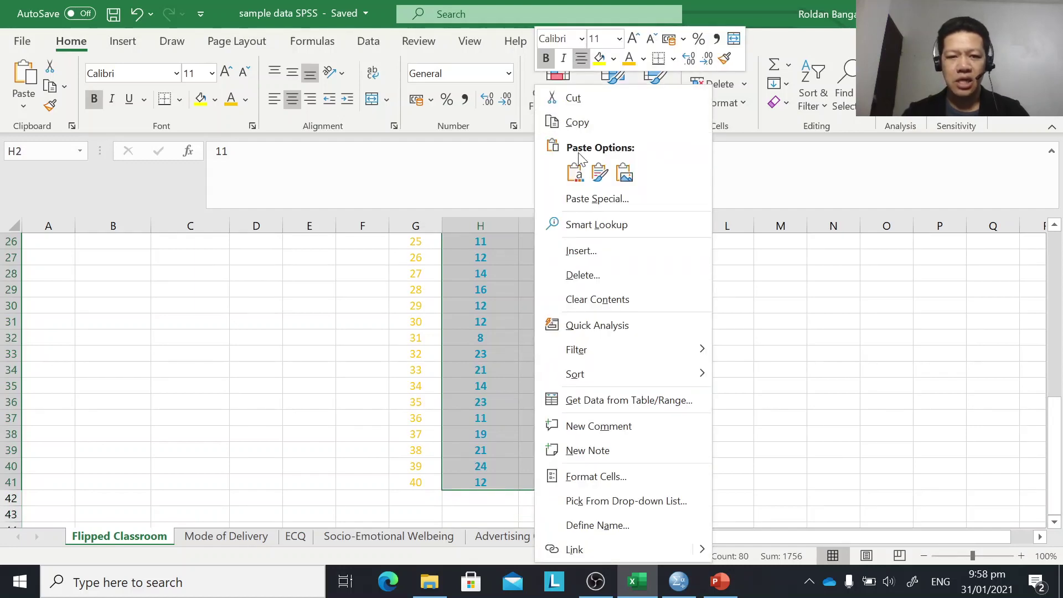
click(576, 123)
scroll(707, 294, up, 8)
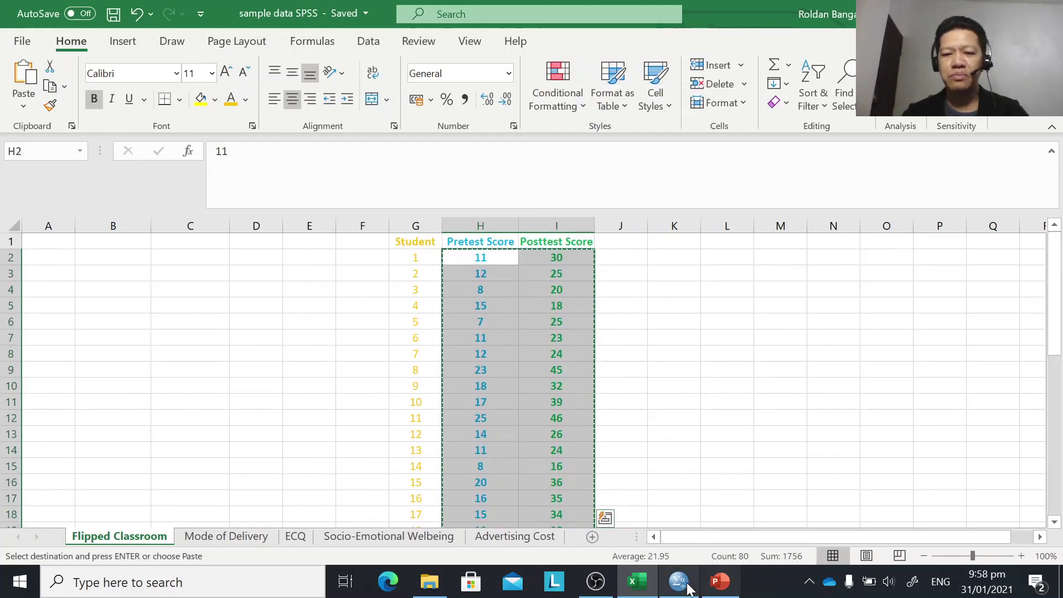
Switch to the SPSS Data Editor and paste the copied scores starting at row 1 of the first column.
click(692, 584)
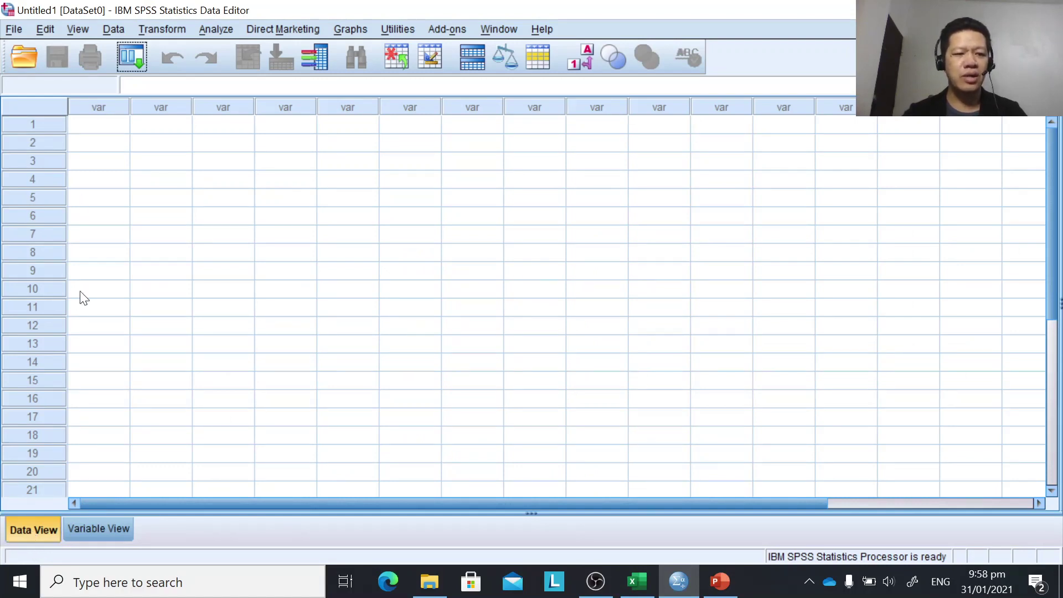
click(86, 127)
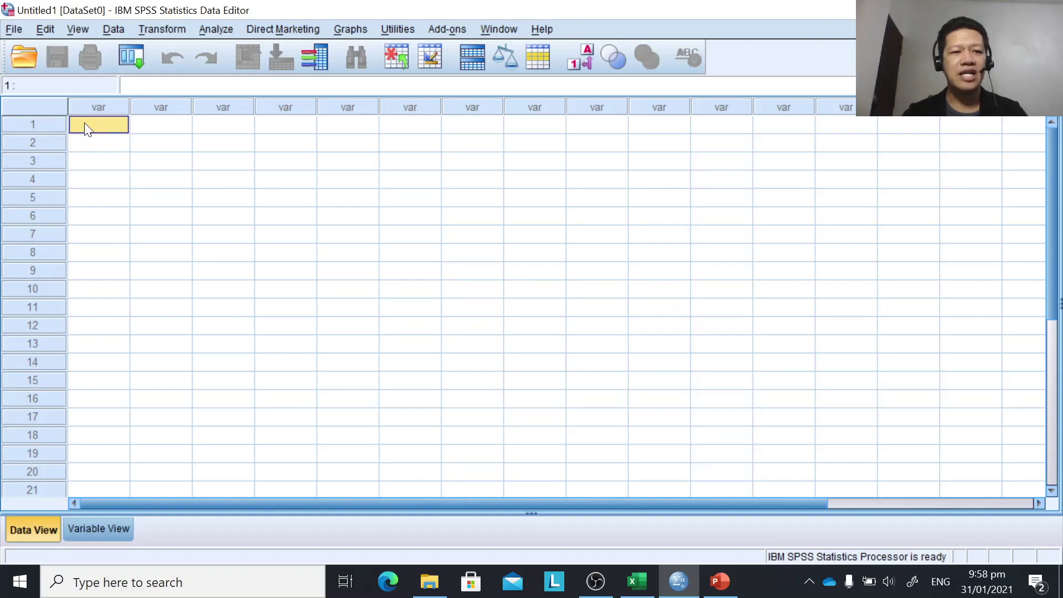
right_click(85, 123)
click(145, 178)
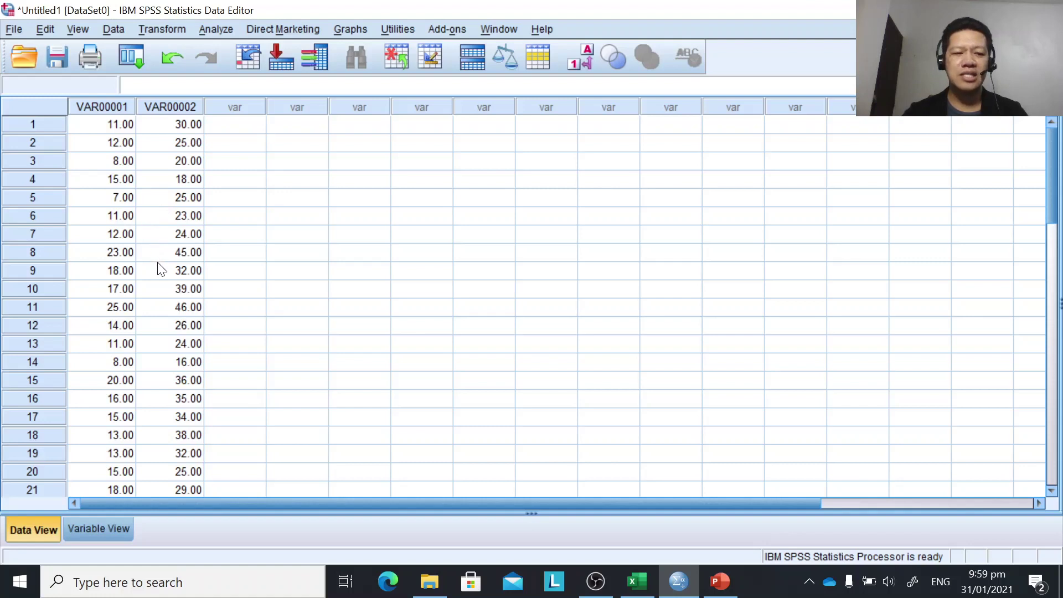
click(108, 109)
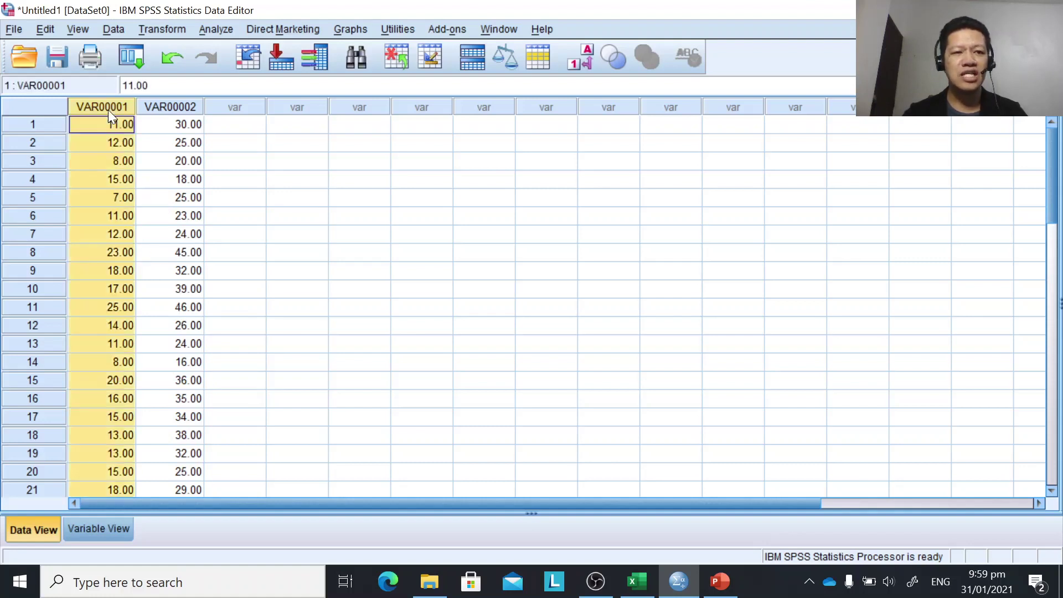
click(171, 107)
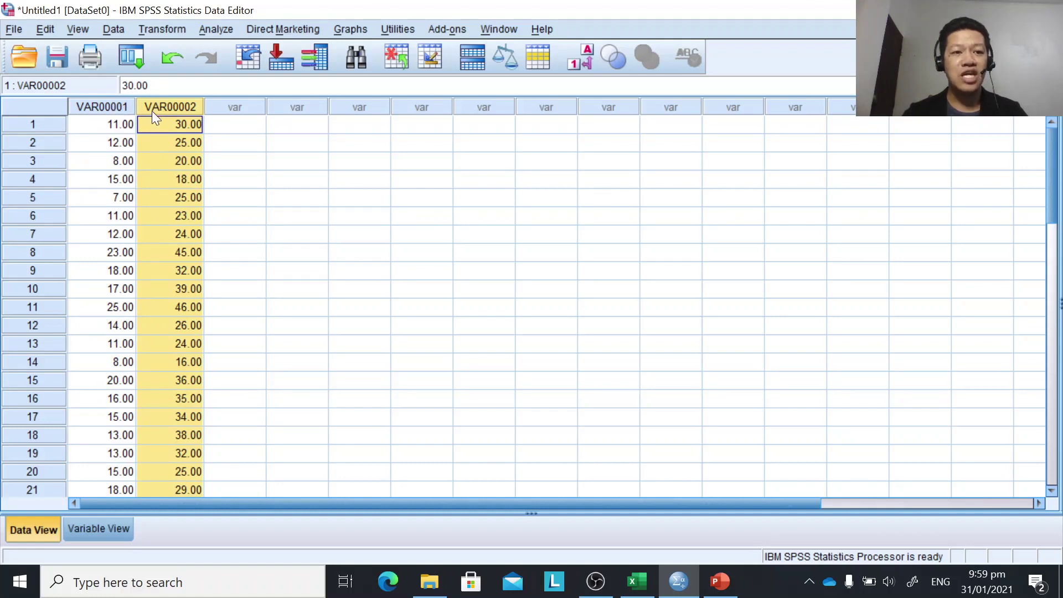
Rename the first variable Prestest_Scores in the variable definitions and widen the Name column to fit.
click(93, 530)
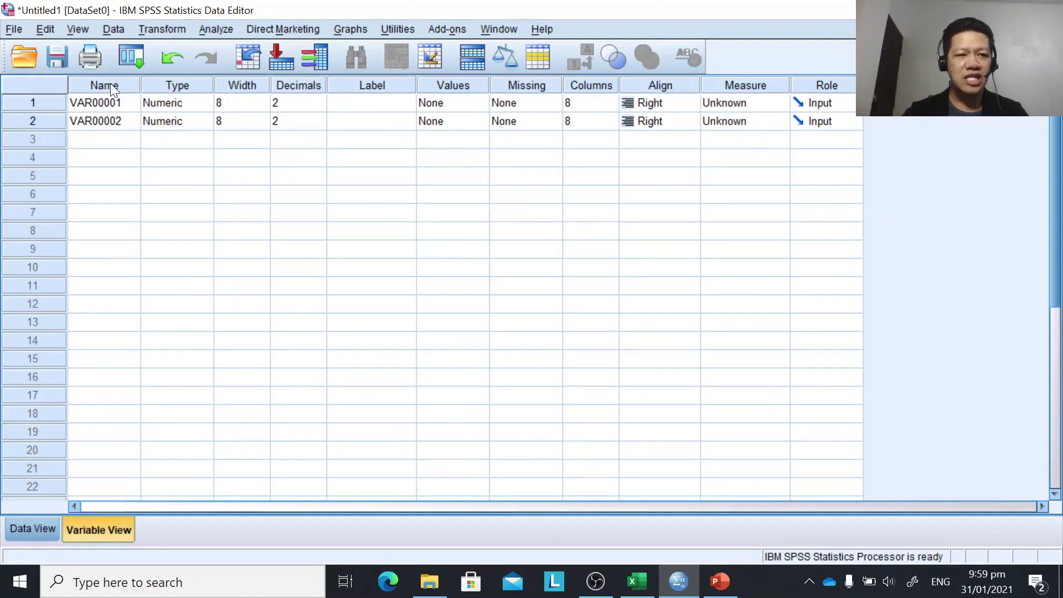
click(108, 103)
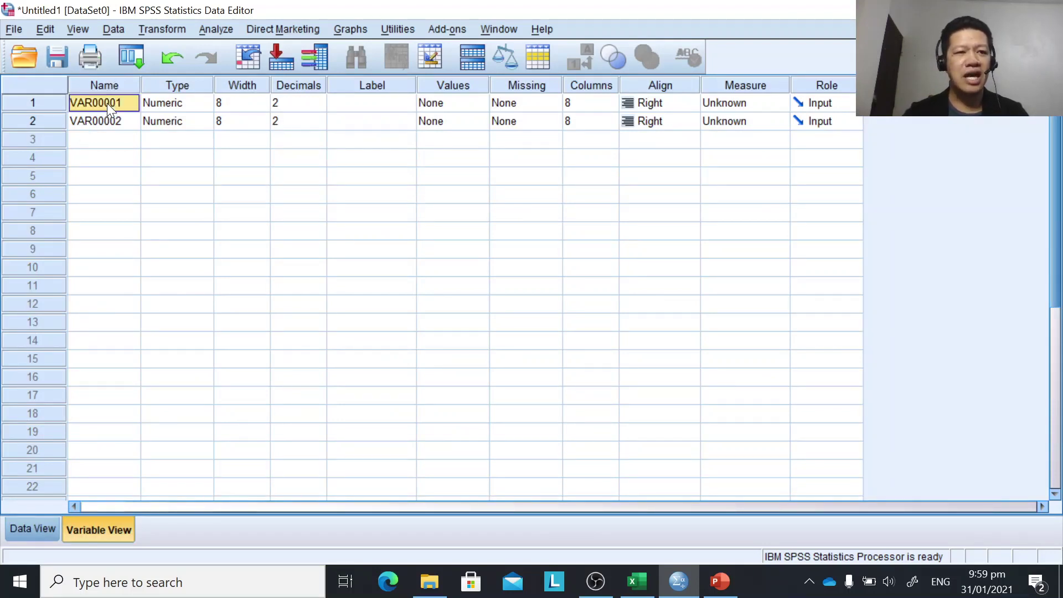
text(Preste)
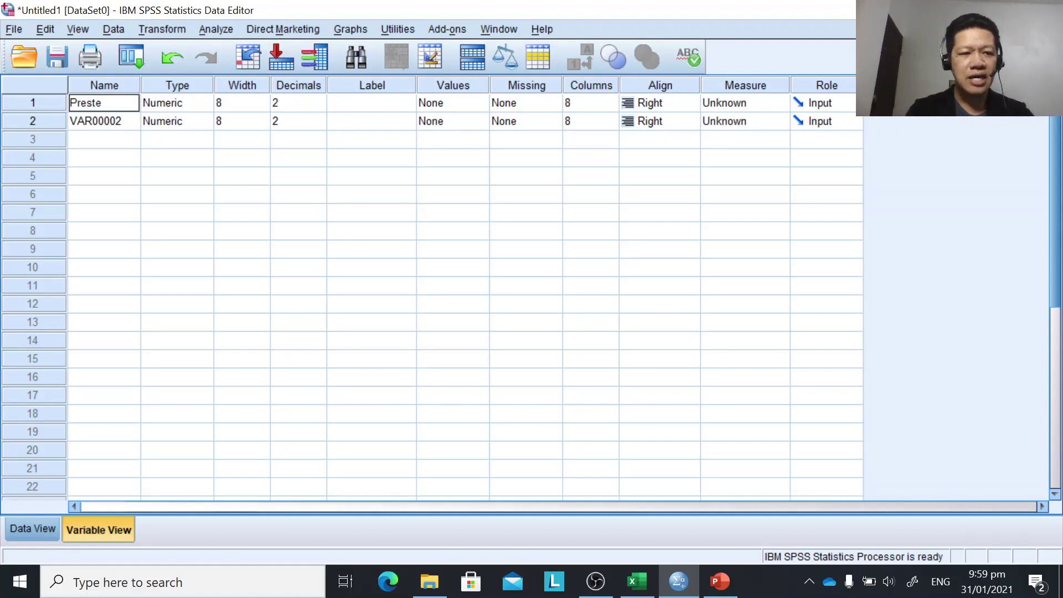
text(st_SCores)
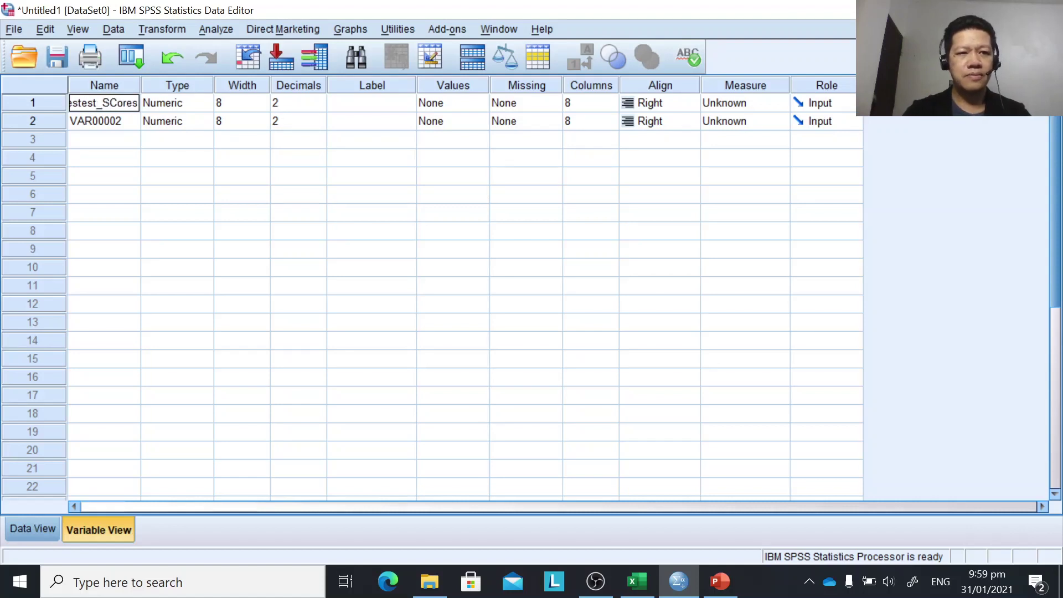
key(BackSpace)
text(c)
double_click(140, 86)
Rename the second variable Posttest_Scores.
click(122, 116)
text(Postte)
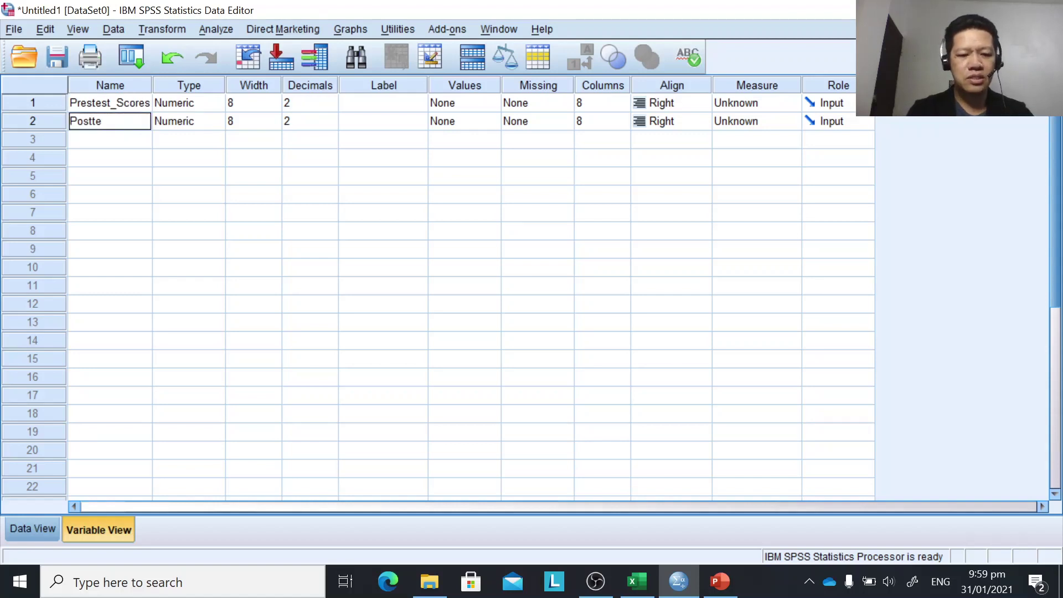
text(st_Scor)
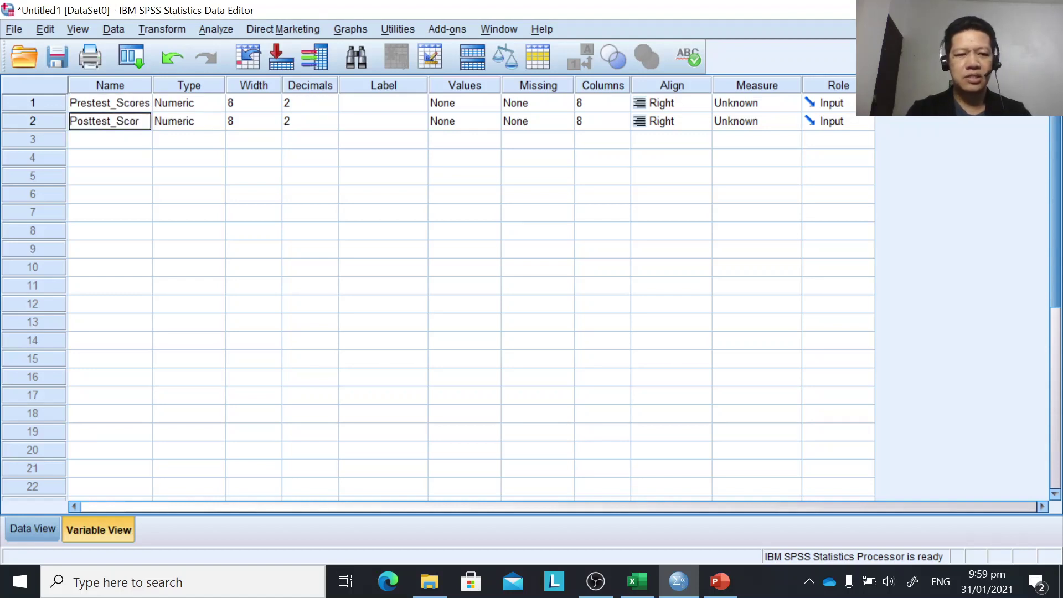
text(es)
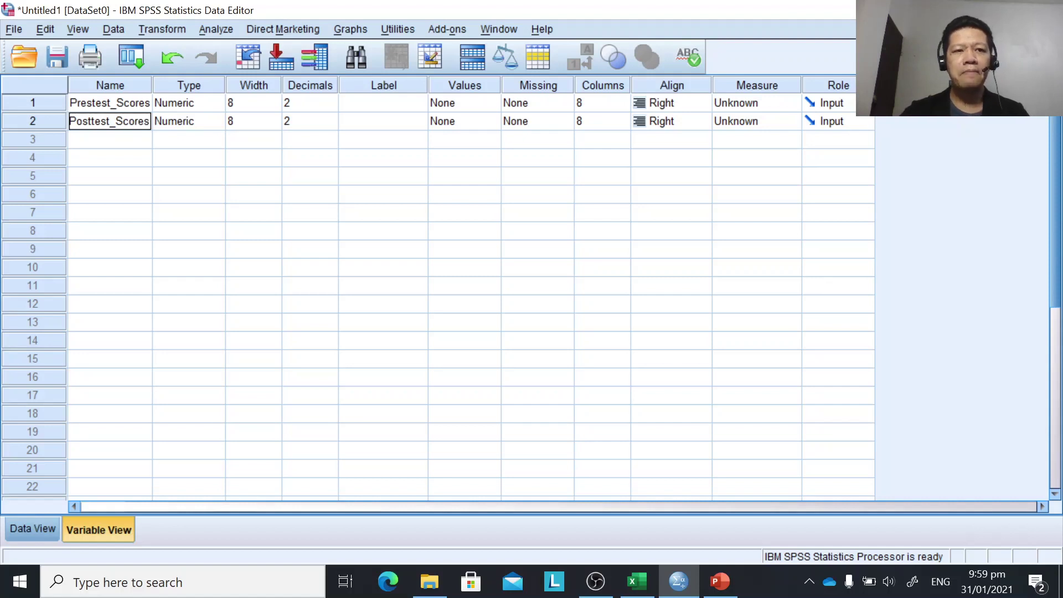
click(105, 86)
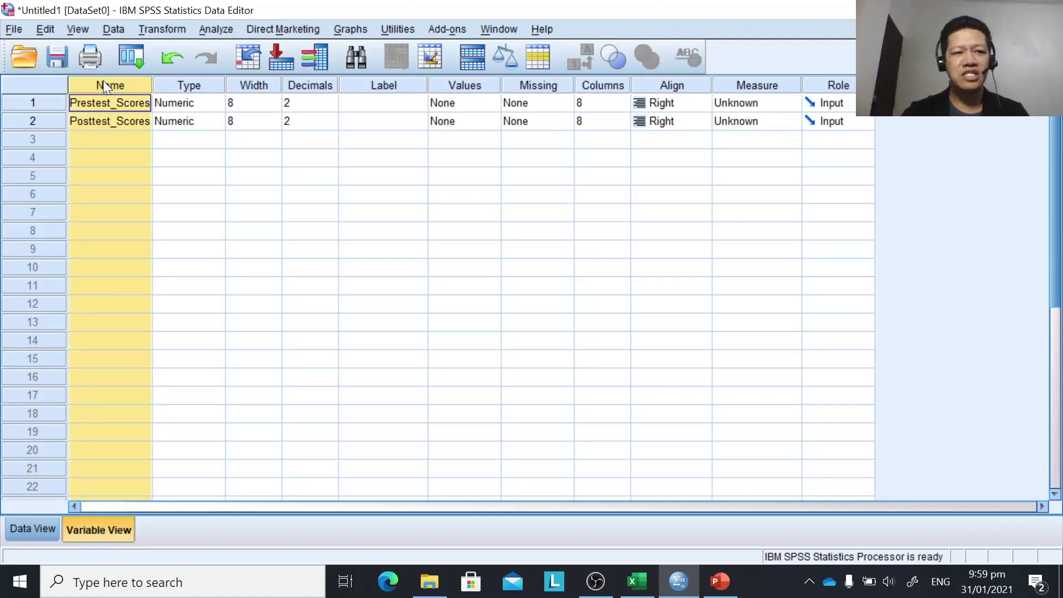
Set the measurement level of both score variables to Scale.
click(781, 83)
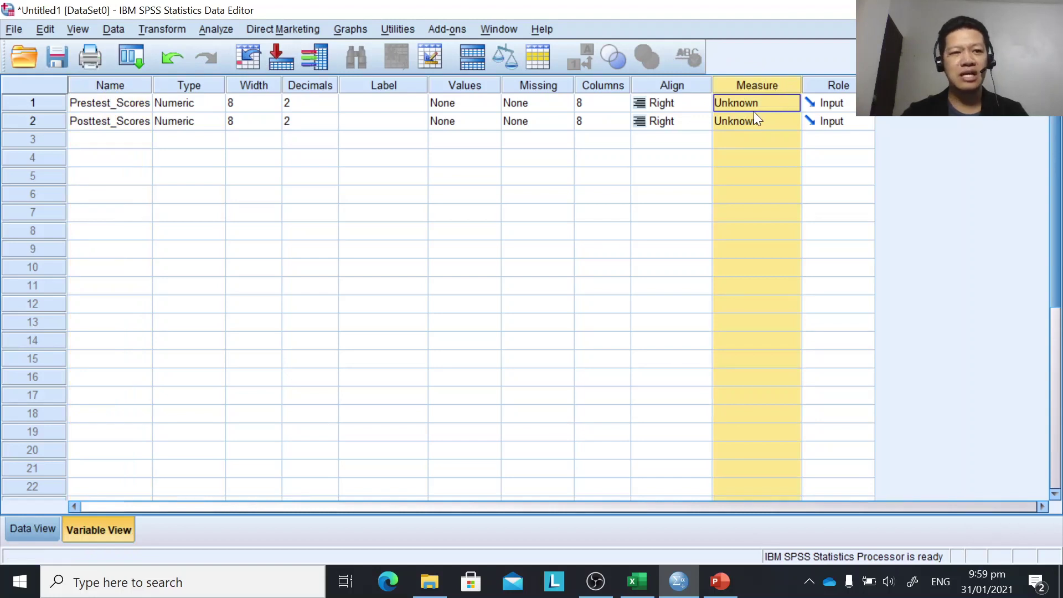
click(791, 104)
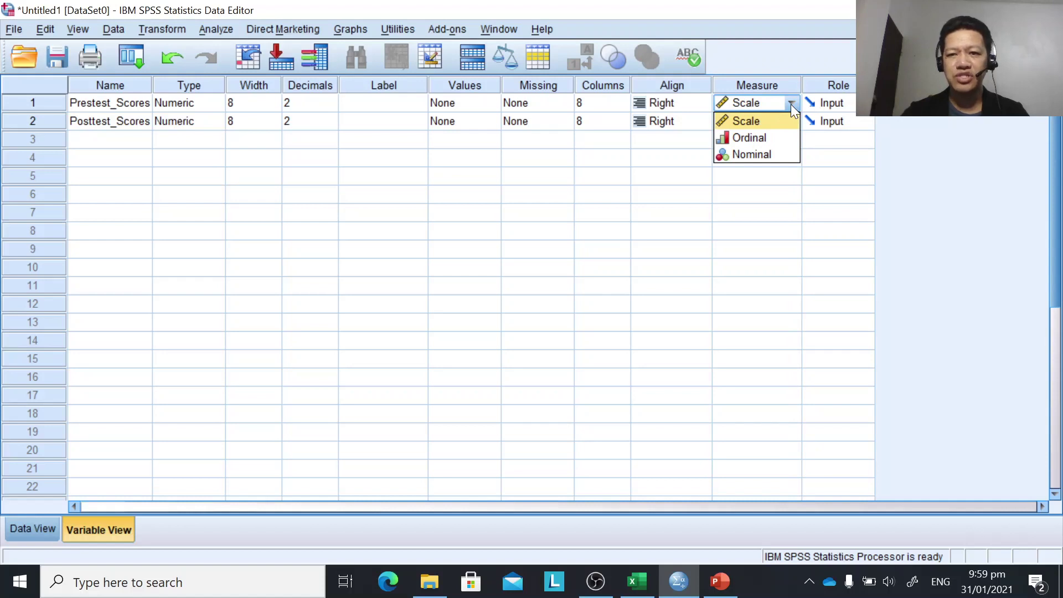
click(759, 121)
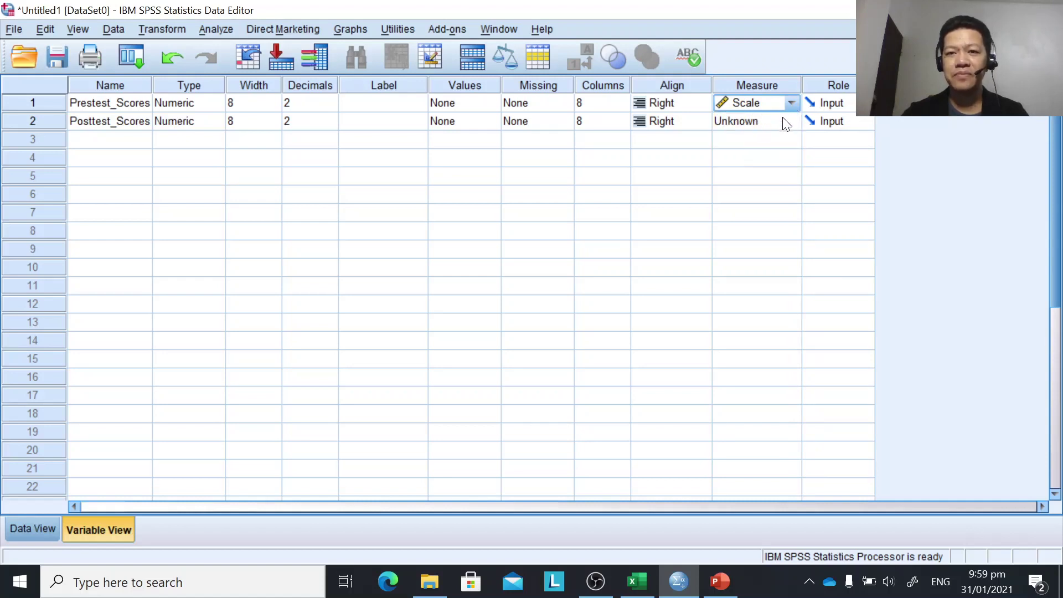
click(792, 123)
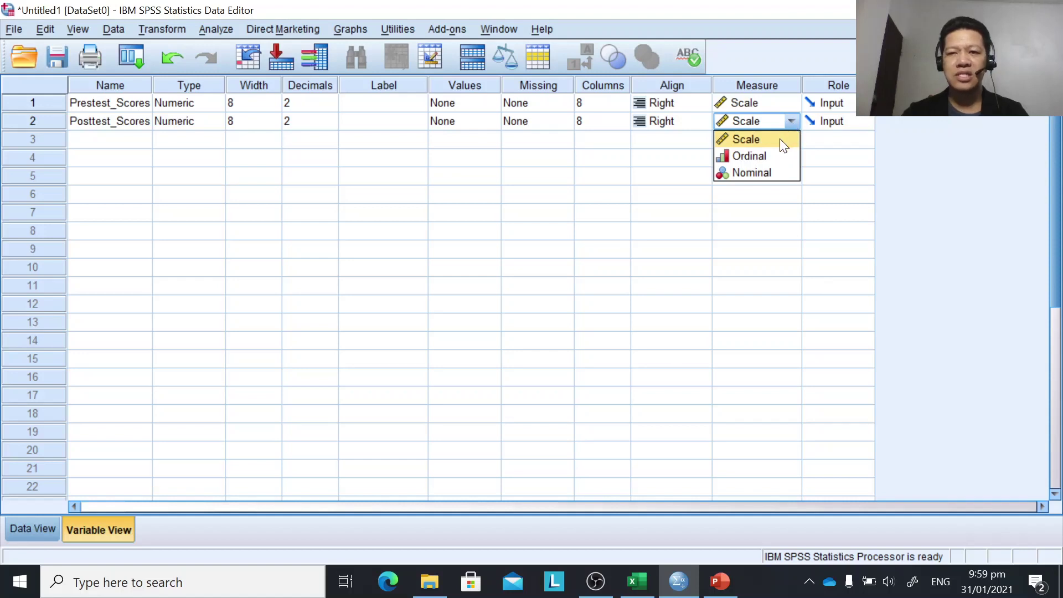
click(780, 139)
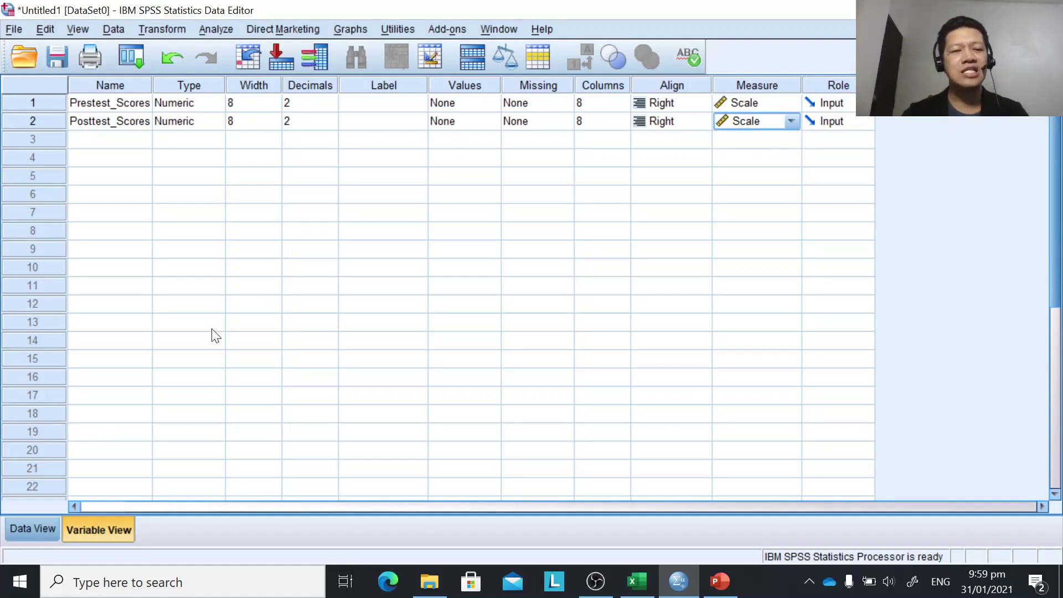
Return to the data and set up a Paired-Samples T Test with Prestest_Scores as Variable1 and Posttest_Scores as Variable2 of pair 1.
click(36, 527)
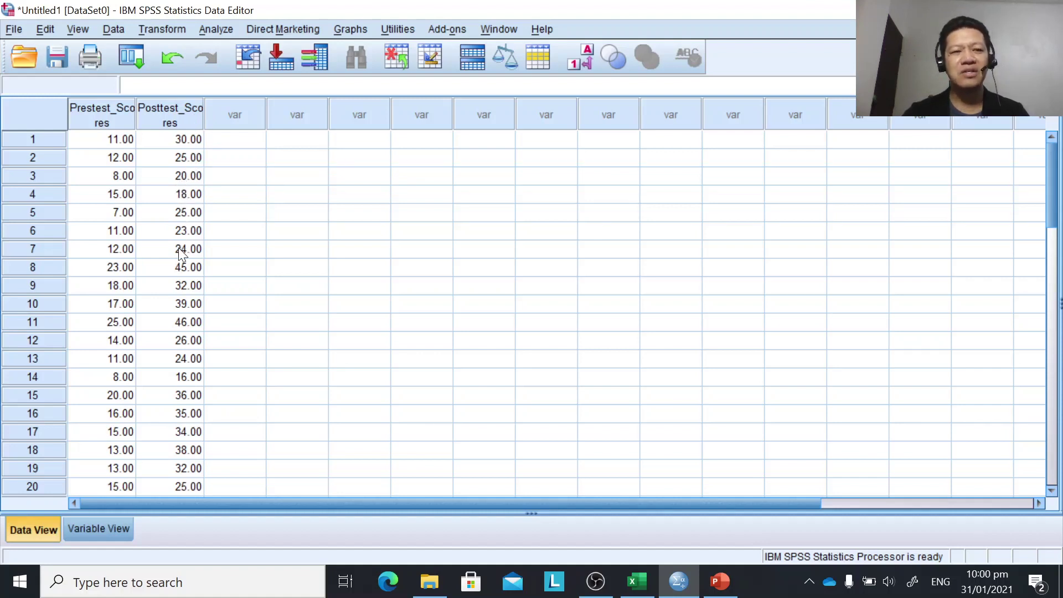
click(216, 30)
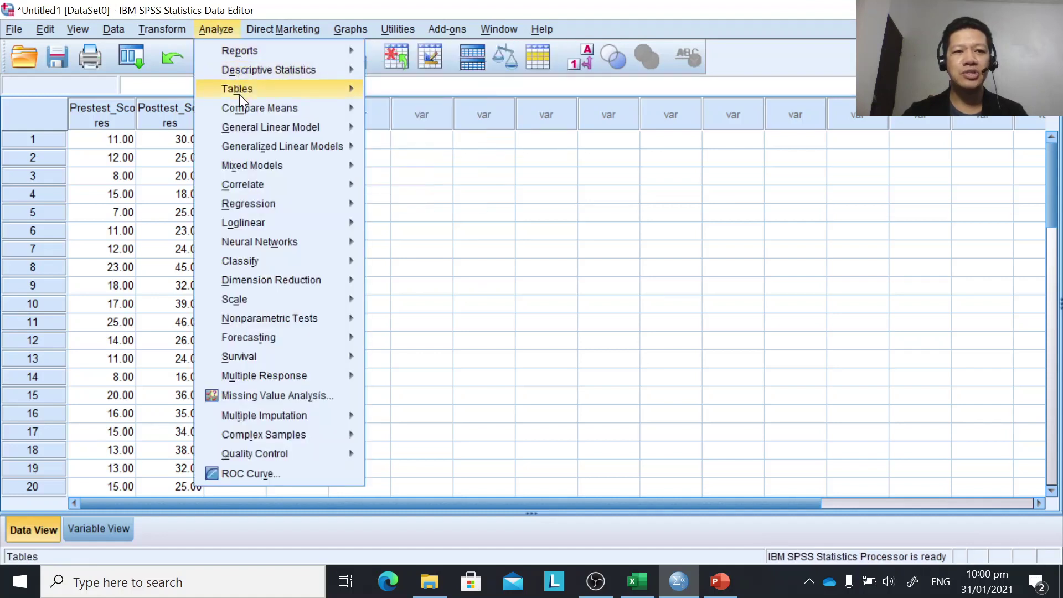
mouse_move(241, 108)
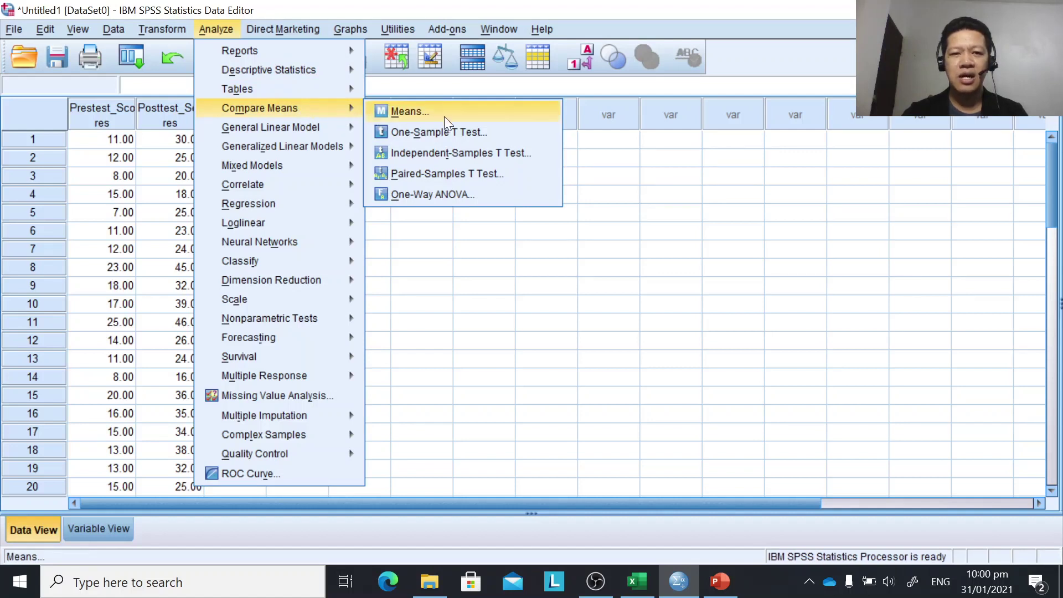
click(450, 174)
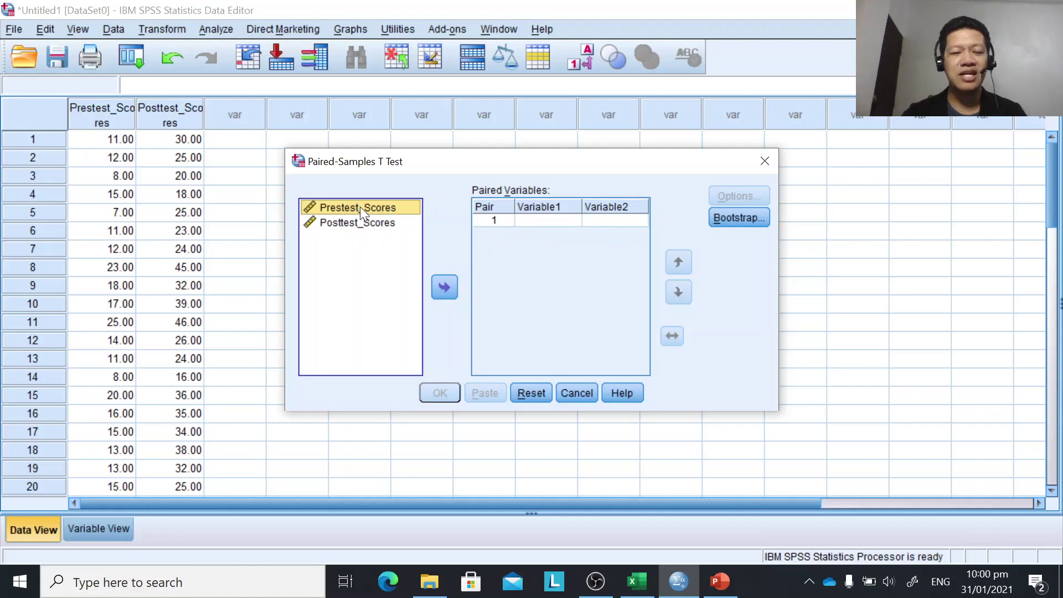
click(445, 292)
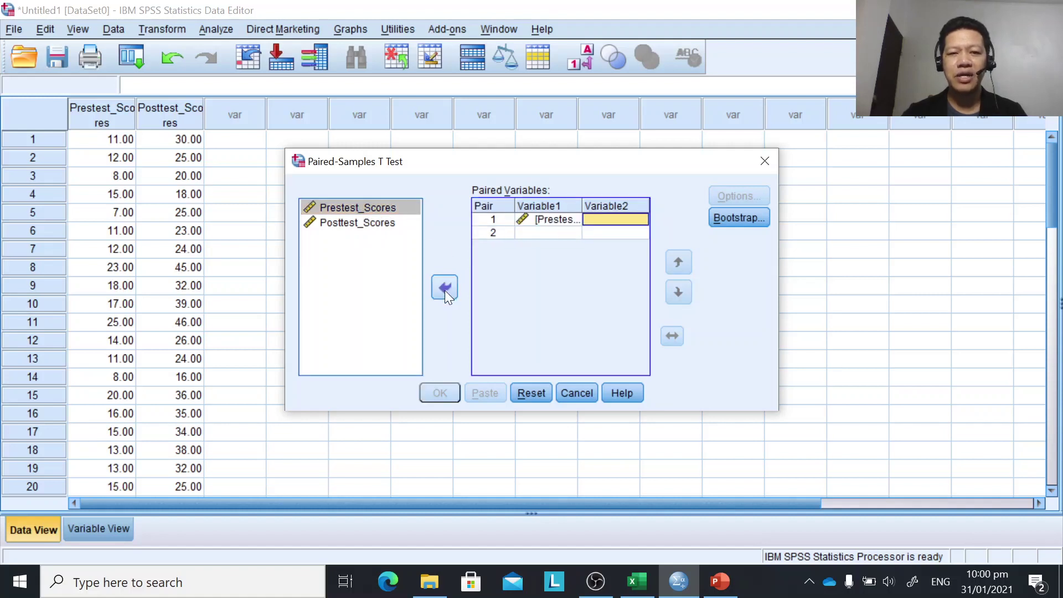
click(351, 224)
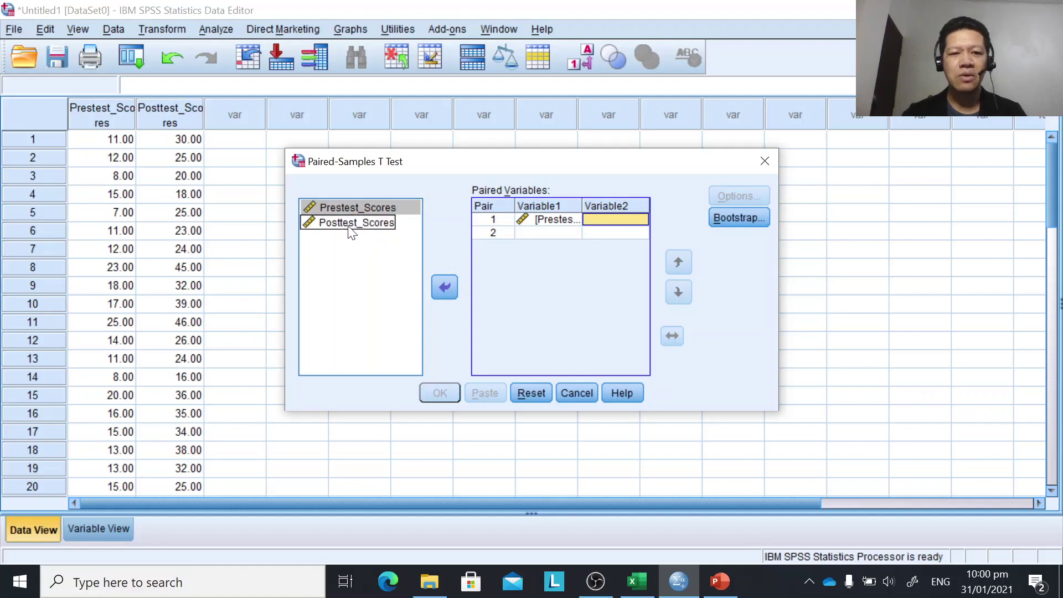
click(338, 228)
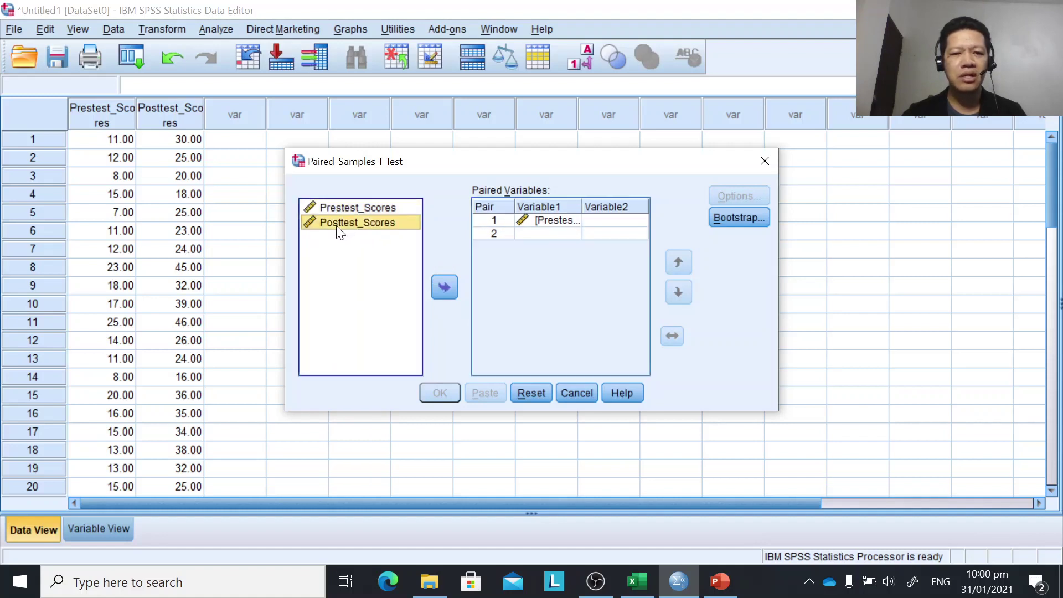
click(446, 290)
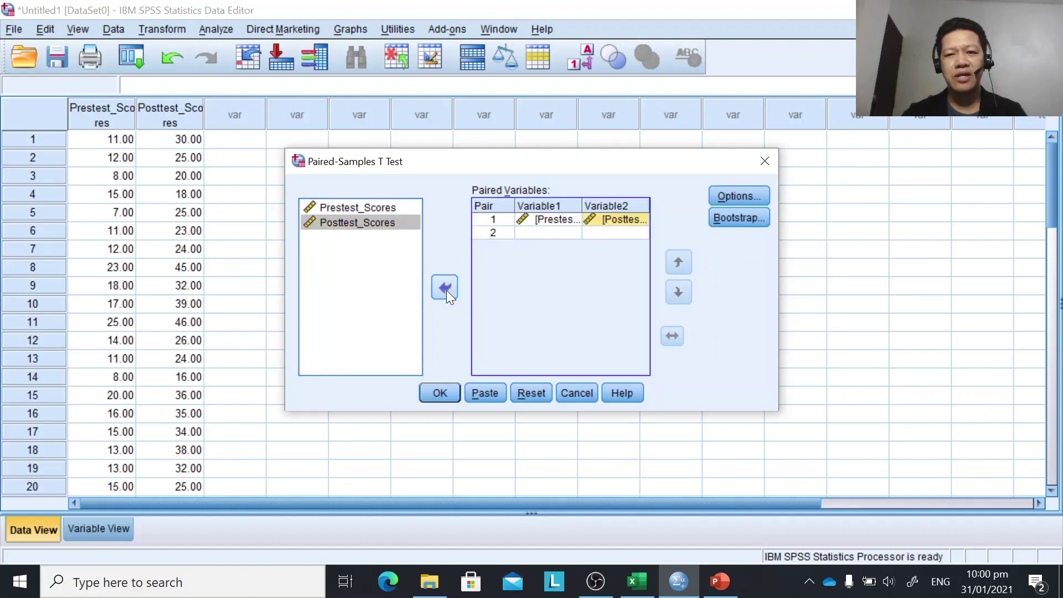
Keep the confidence interval at 95% in the test options and run the paired-samples t test.
click(739, 195)
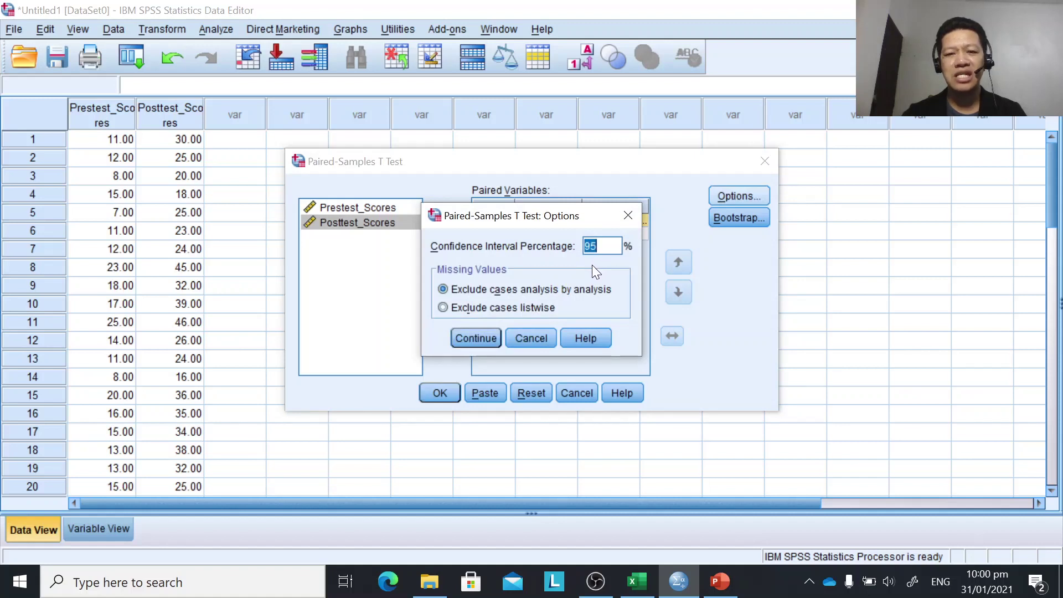
click(598, 247)
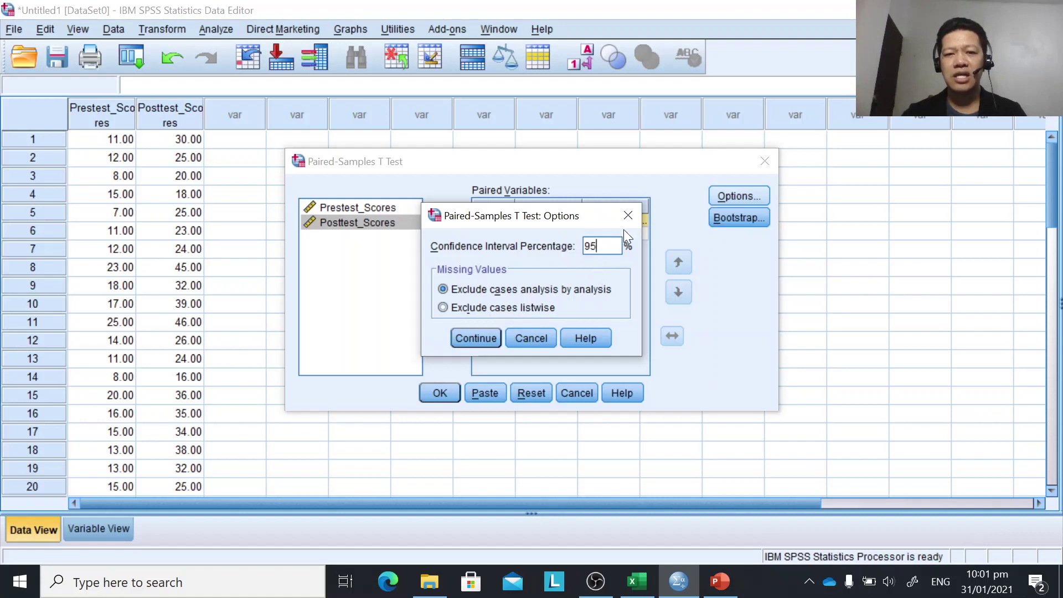
click(461, 340)
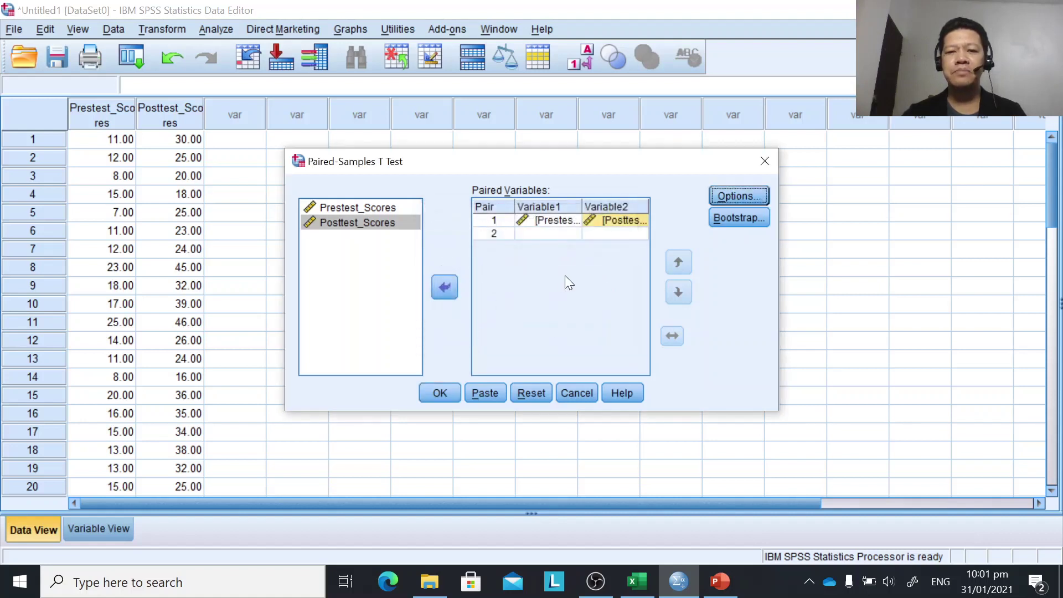
click(439, 393)
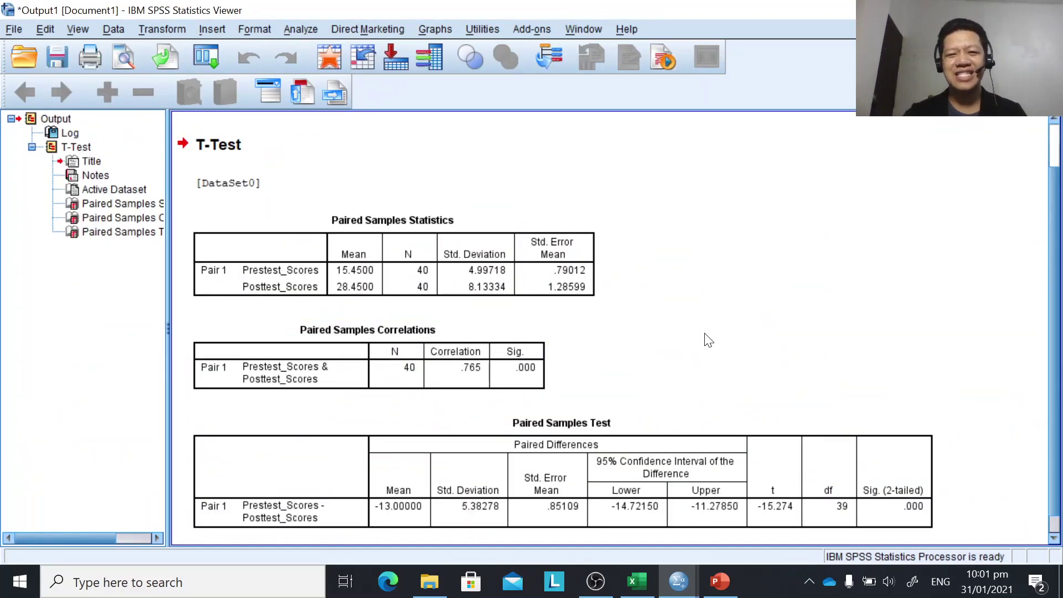
scroll(704, 338, down, 1)
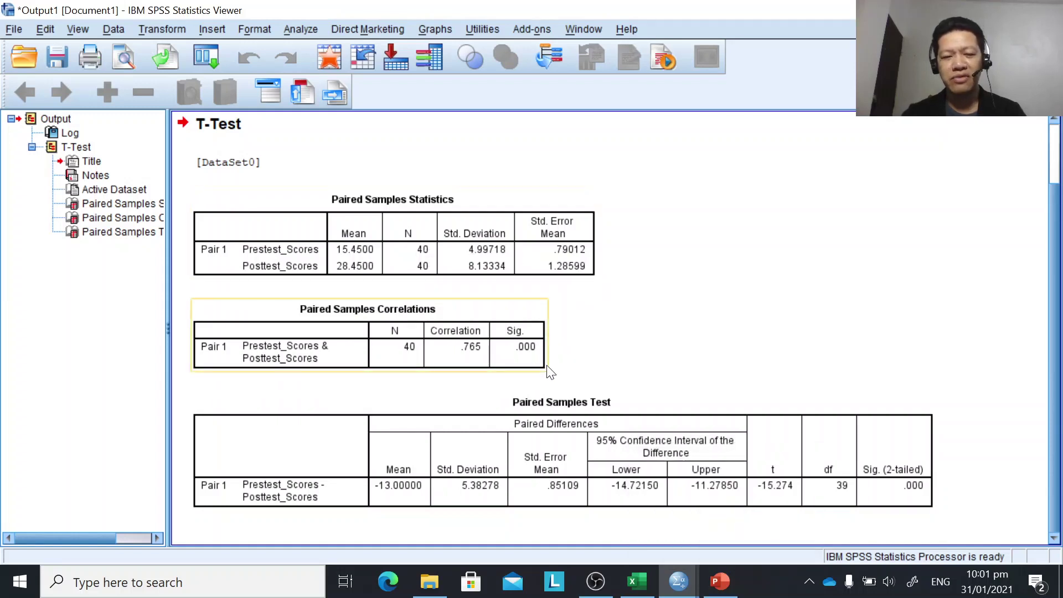
Switch to the PowerPoint presentation, start the slide show and advance from Research Data to the Organizing the SPSS Results slide.
click(720, 581)
click(884, 555)
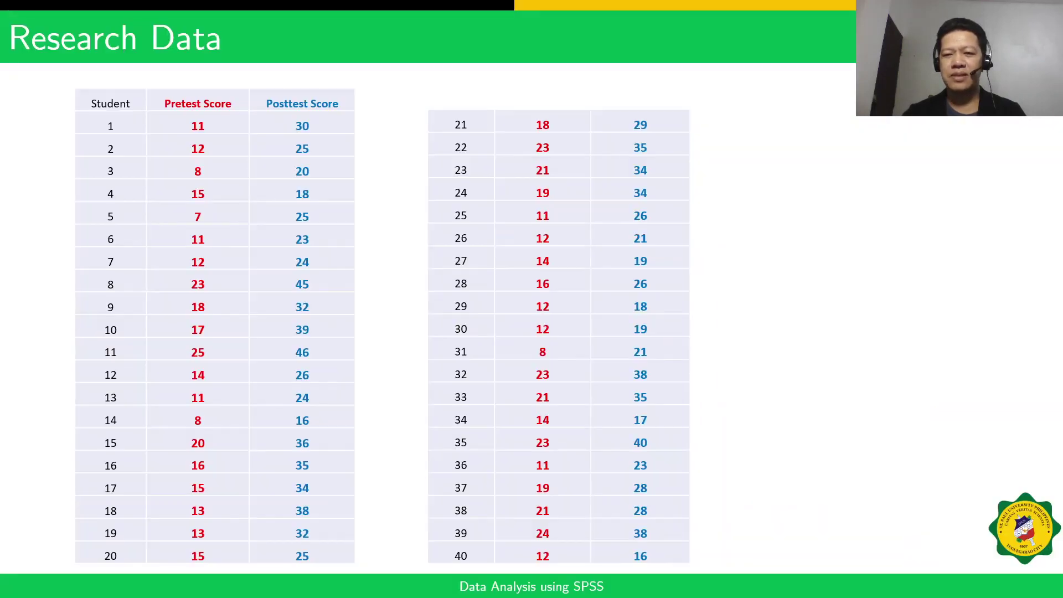
click(823, 491)
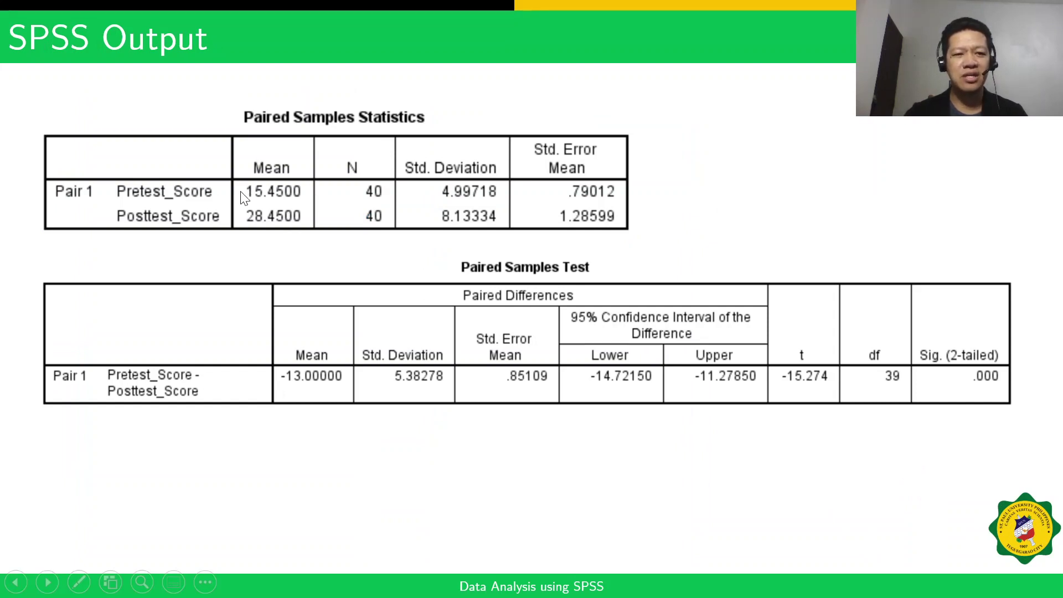
click(434, 450)
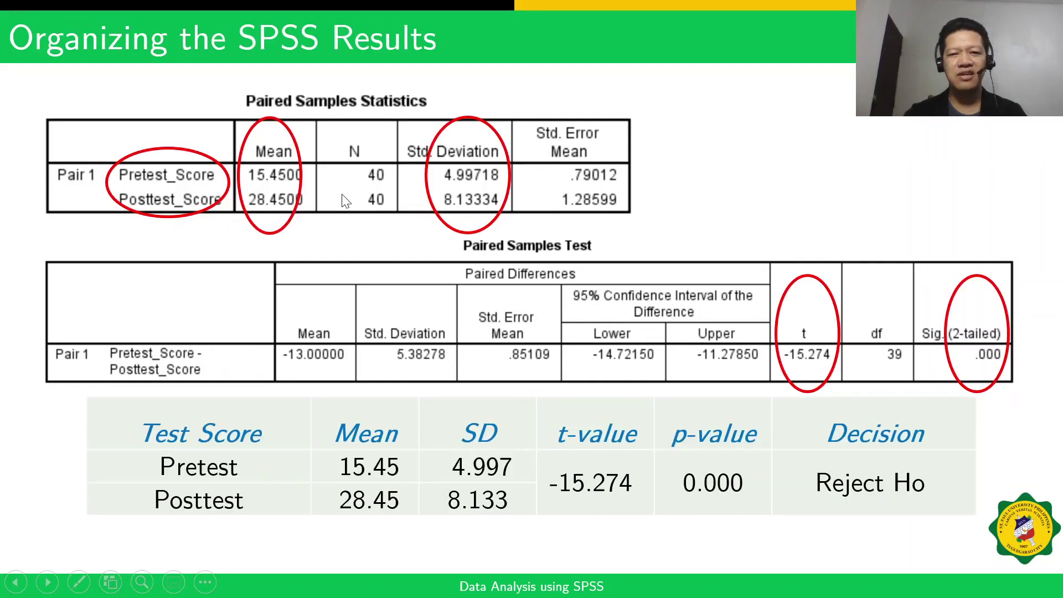